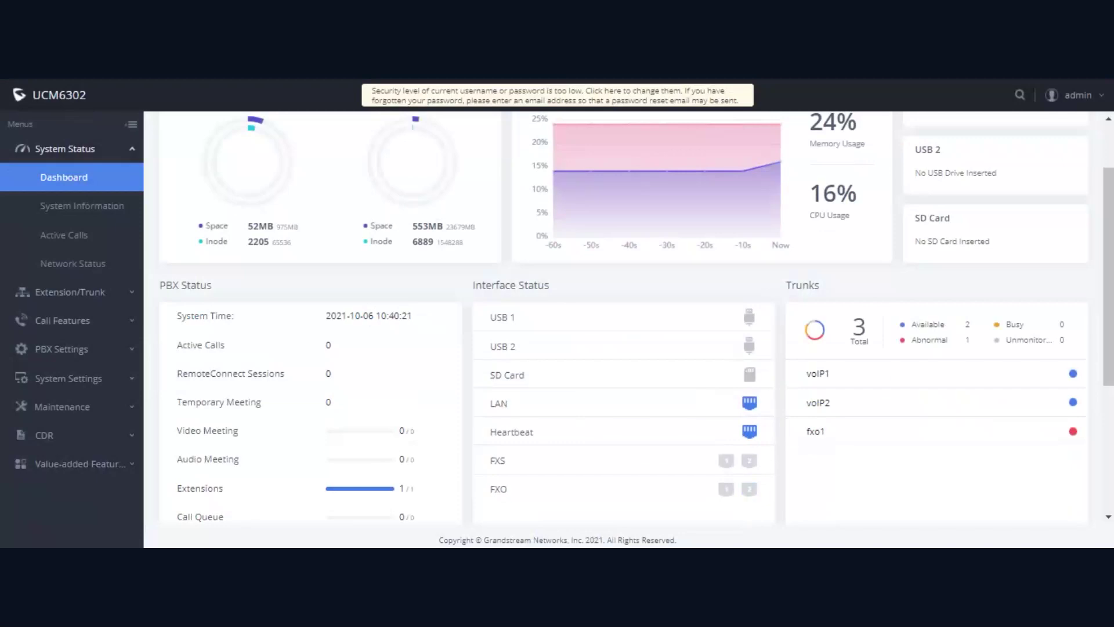
Step: Check this unit's Boot firmware version on the System Information page
click(81, 209)
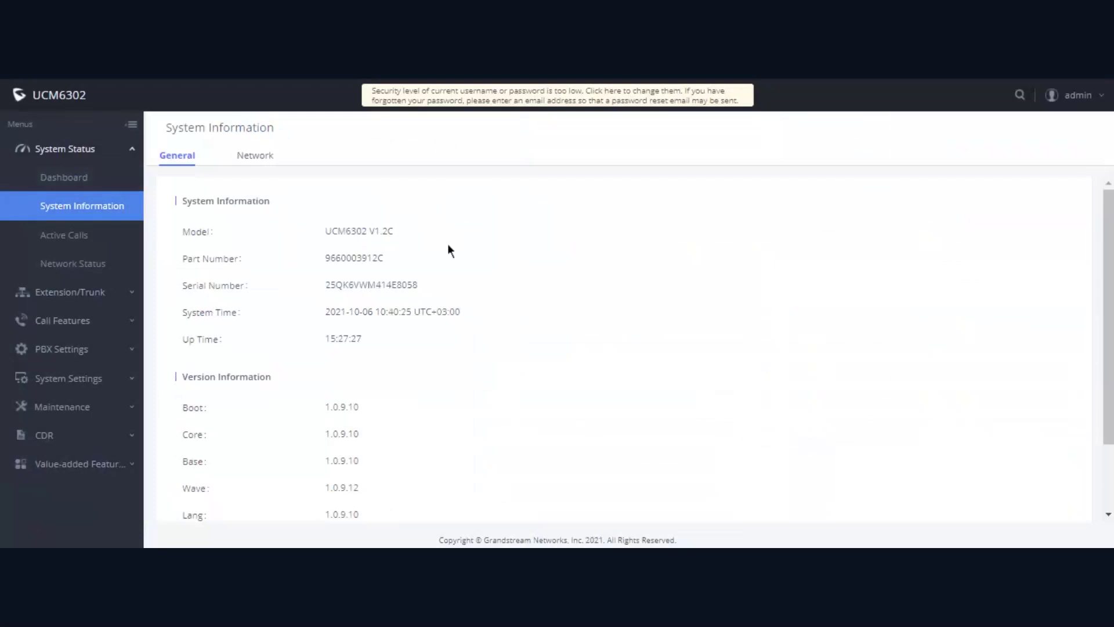
drag(325, 406, 349, 410)
click(373, 415)
Step: Open the HA settings, showing Primary with cluster IP 192.168.1.102 and peer 192.168.1.87
click(99, 378)
scroll(105, 335, down, 3)
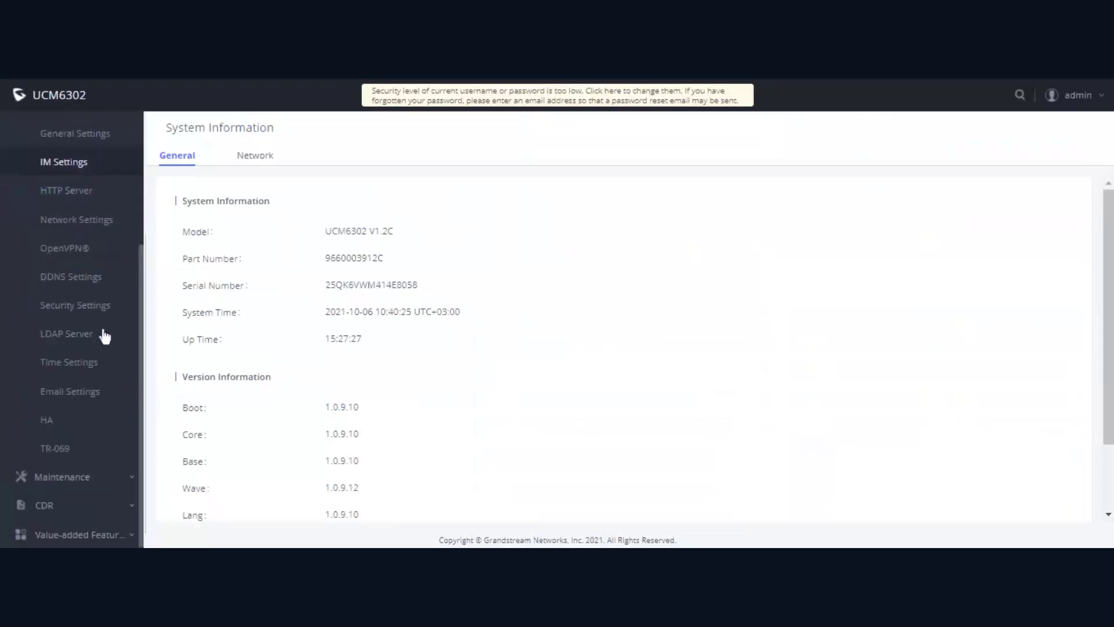
click(75, 427)
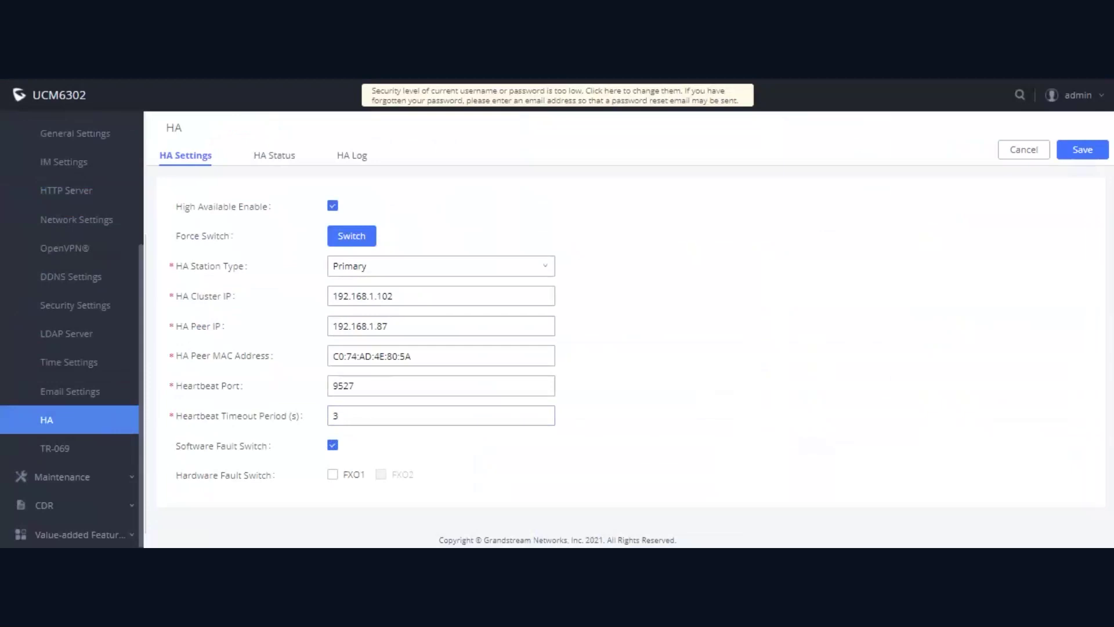
click(511, 266)
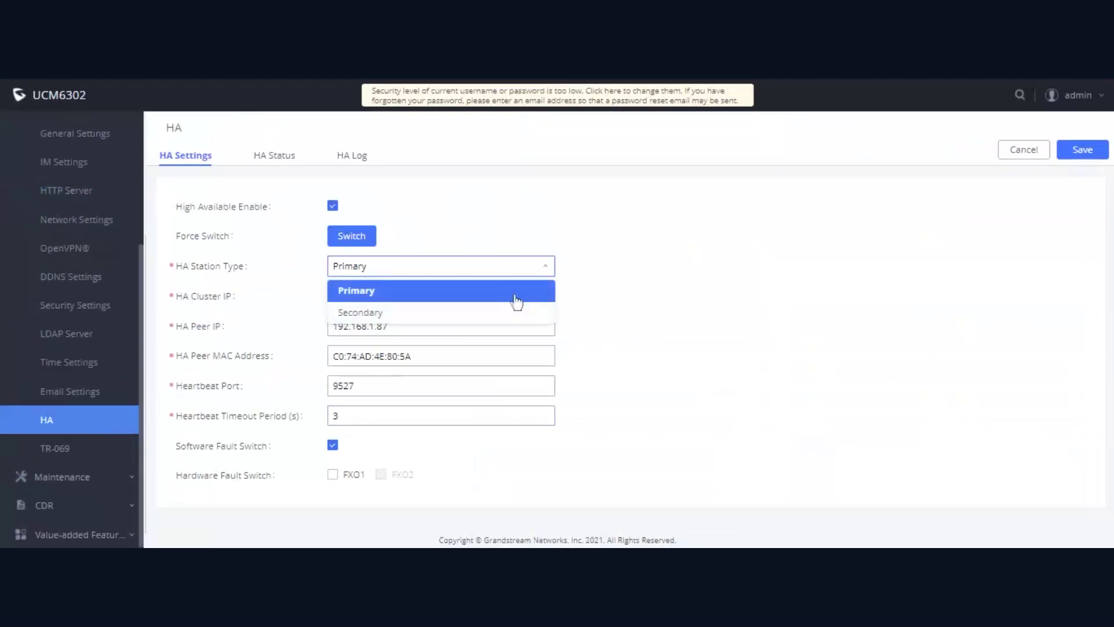
click(534, 272)
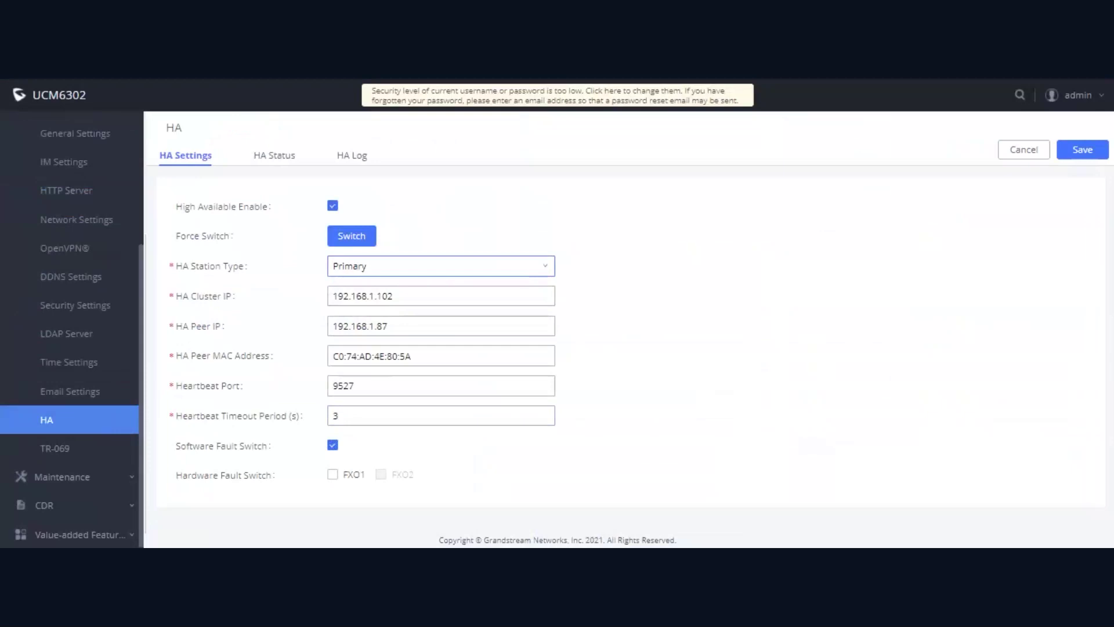
click(405, 326)
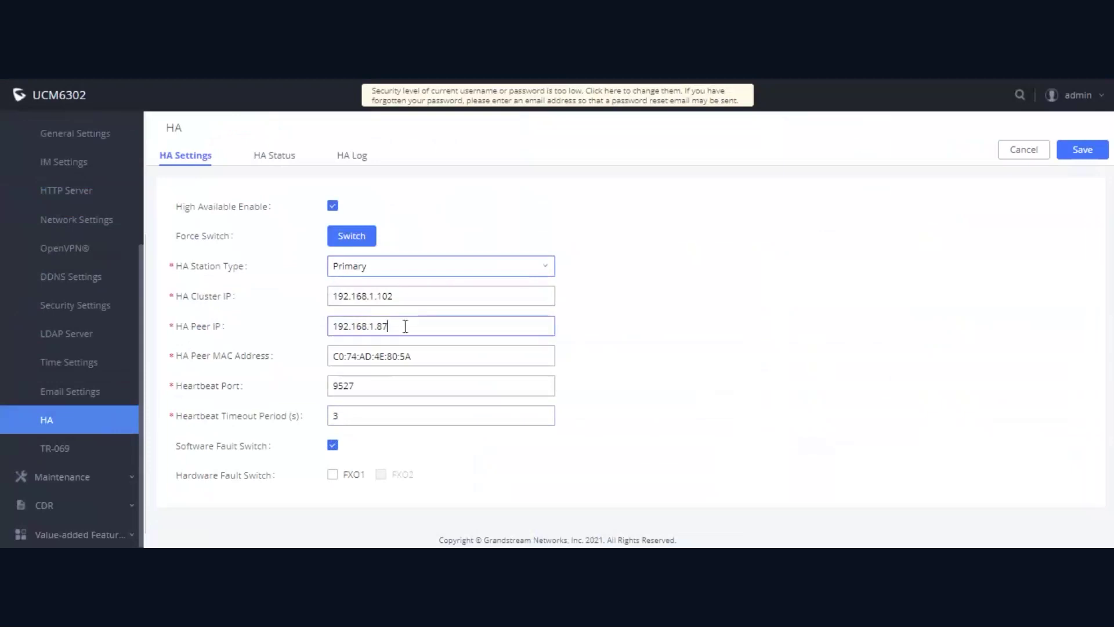
drag(405, 326, 330, 328)
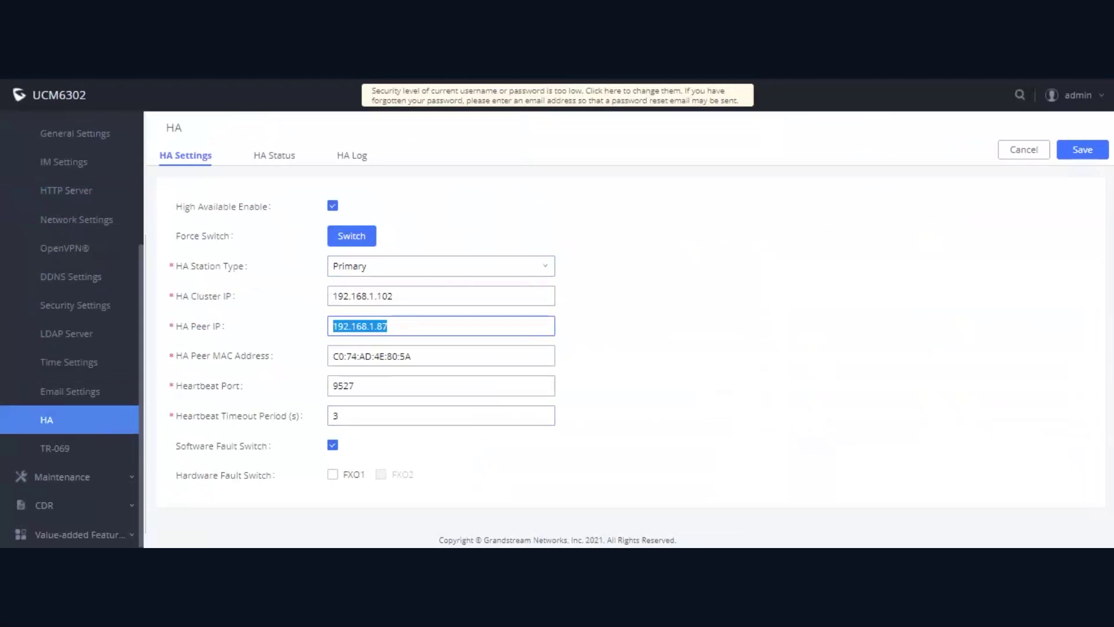
click(416, 360)
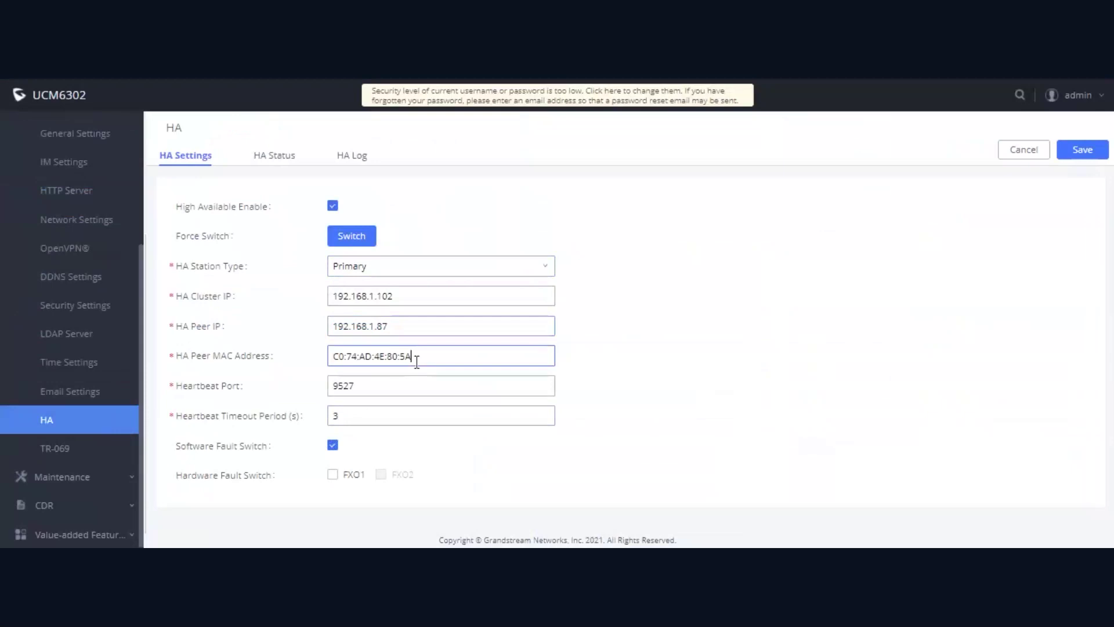
click(596, 349)
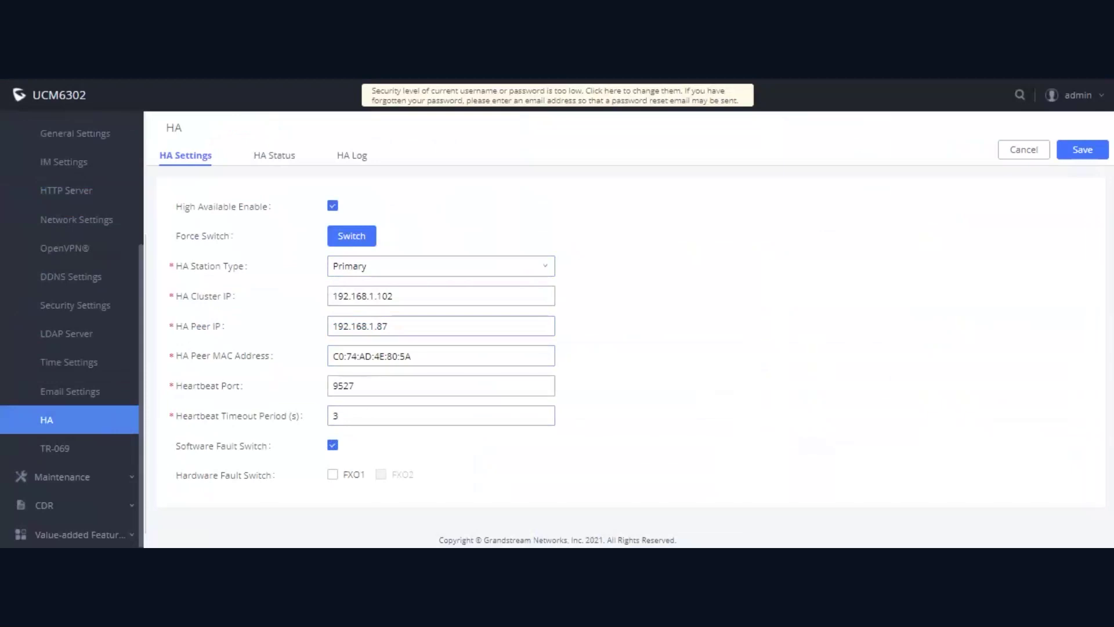
Step: Note the heartbeat timeout of 3, then view HA Status: Dual, backup Idle, role Active
double_click(329, 423)
click(277, 156)
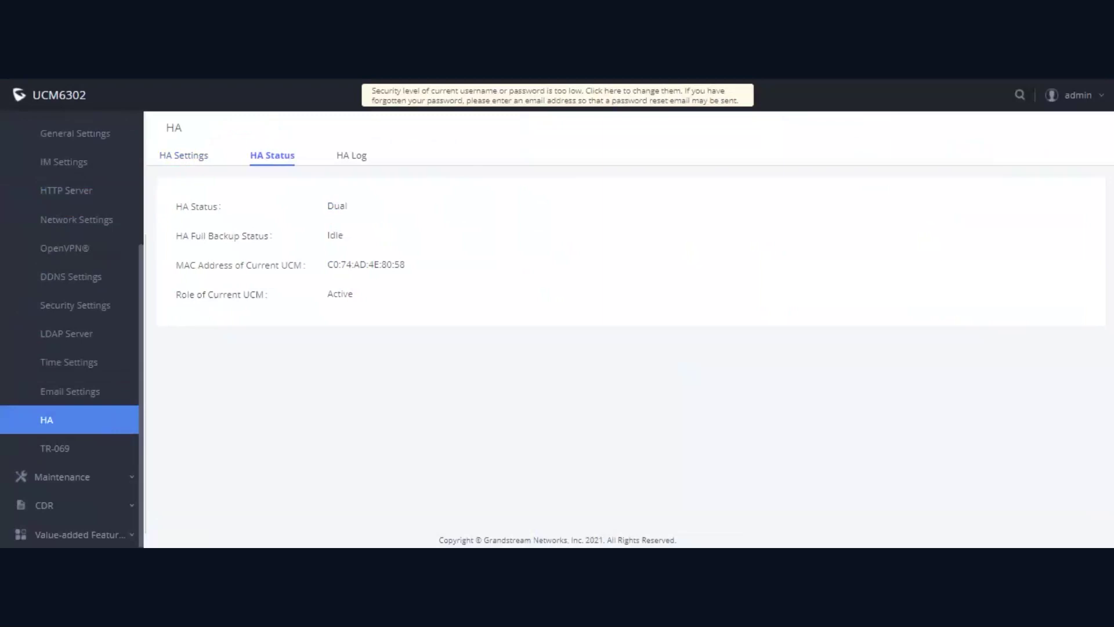
Step: Review the HA backup log's success entries, then show the three HA Rearrange failover entries
click(350, 155)
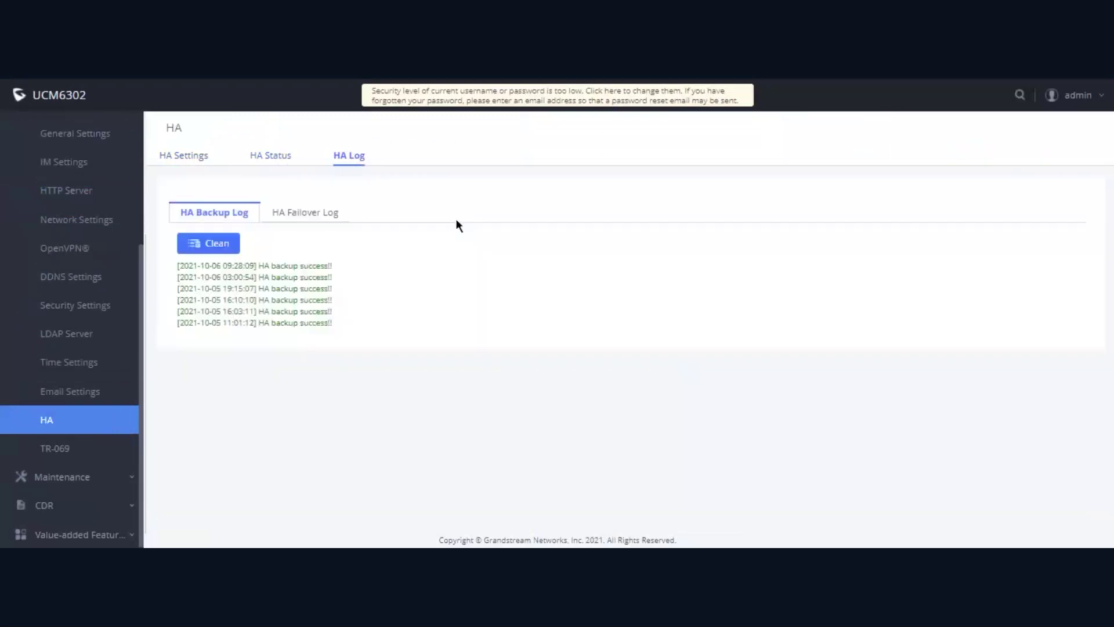
drag(332, 323, 295, 326)
click(269, 341)
click(318, 219)
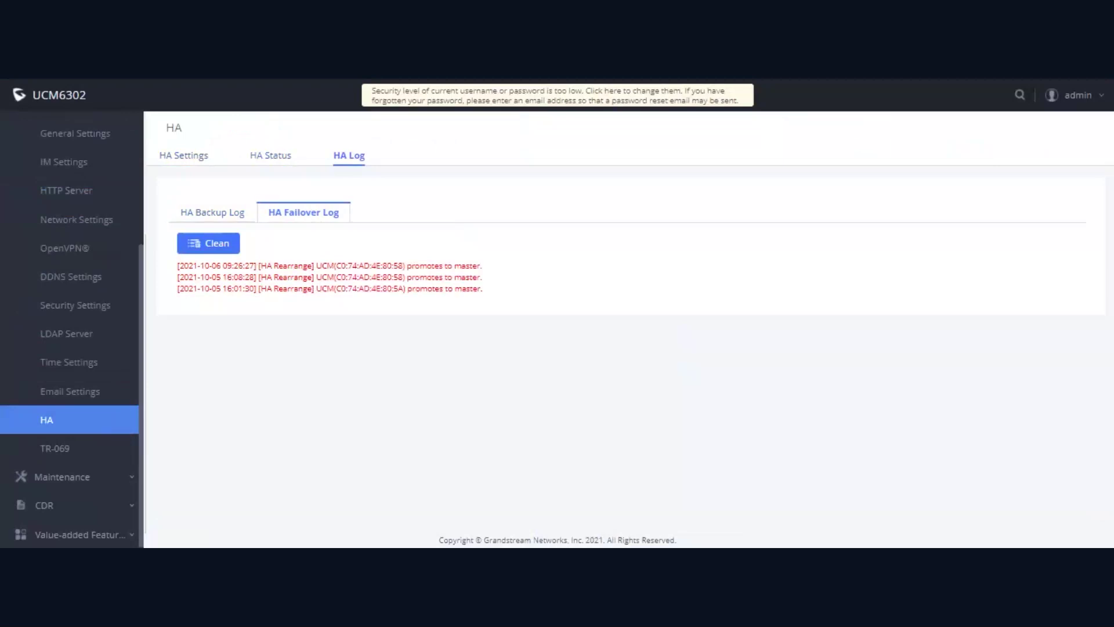
Step: Return to HA Settings before going to the other unit's login page
click(193, 164)
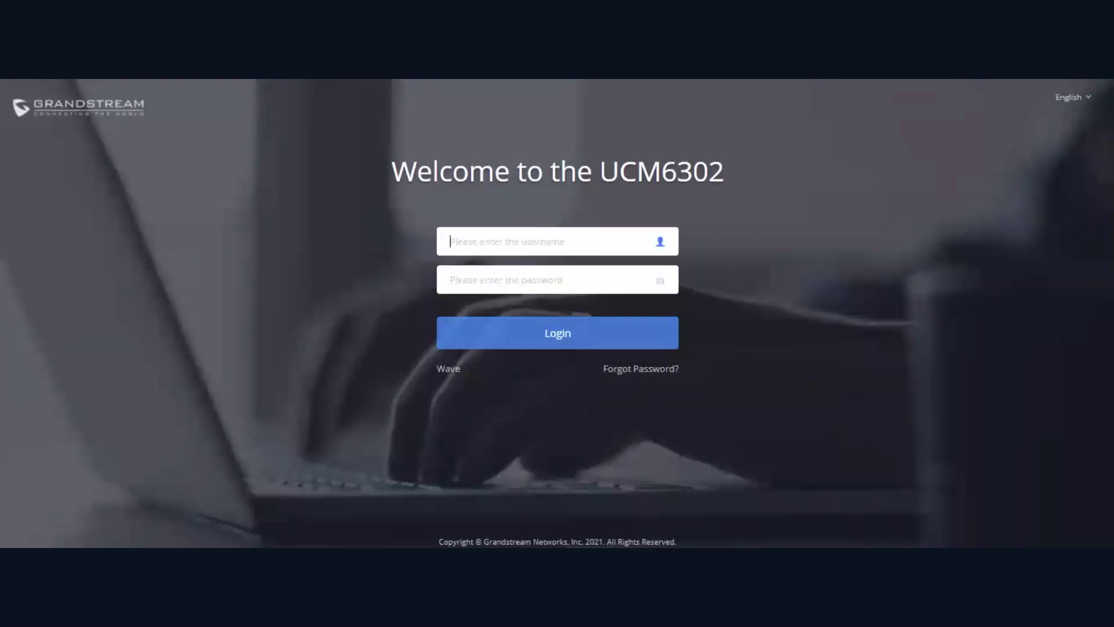
Step: Log in to the second unit with the administrator username and its password
text(admin)
key(Tab)
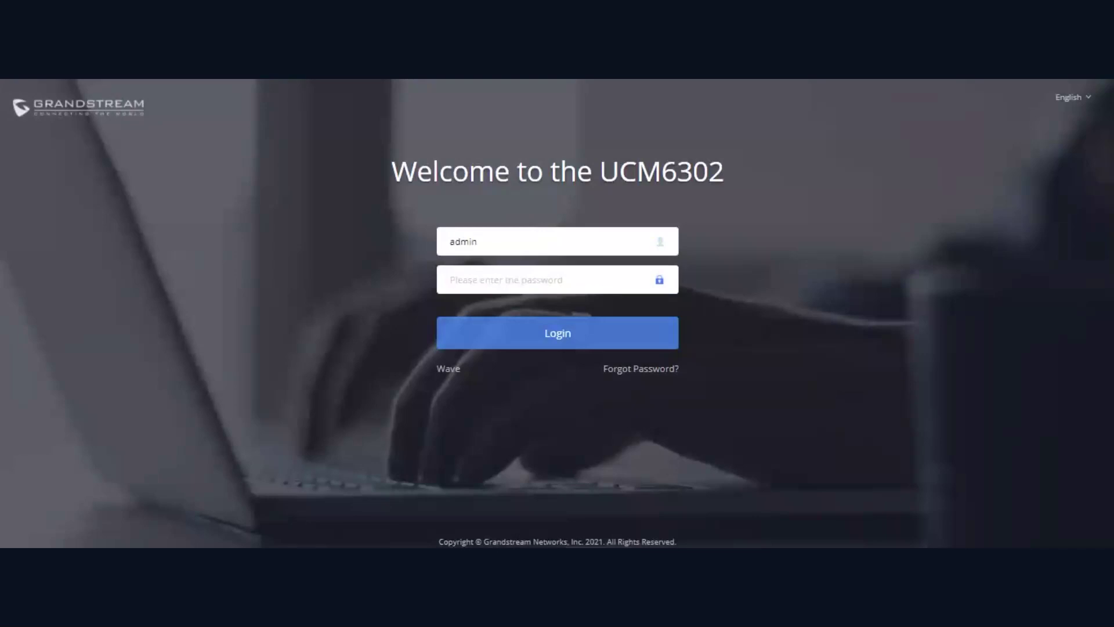
text(admin1234)
key(Return)
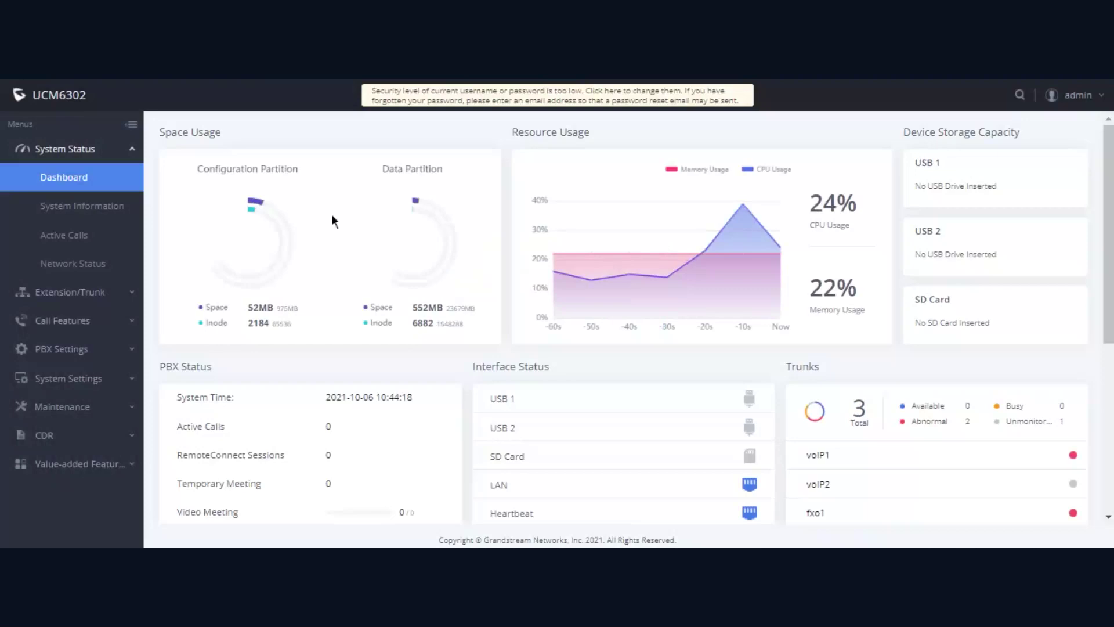
Step: Check the second unit's System Information: model UCM6302 V1.2C, Boot firmware 1.0.9.10
scroll(482, 228, down, 2)
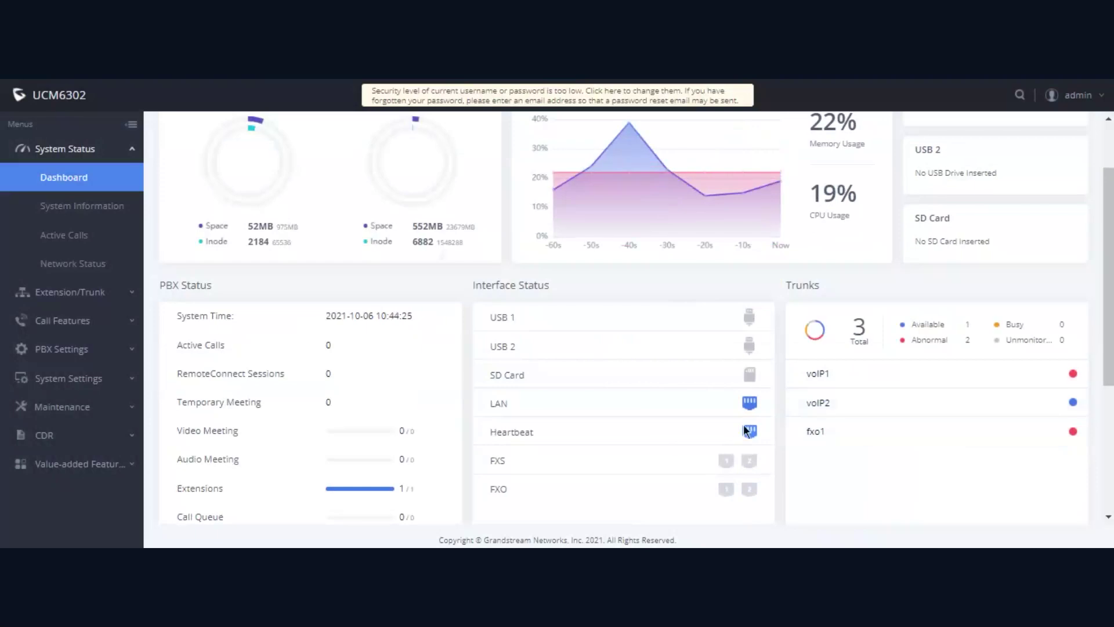
click(81, 214)
drag(324, 408, 335, 408)
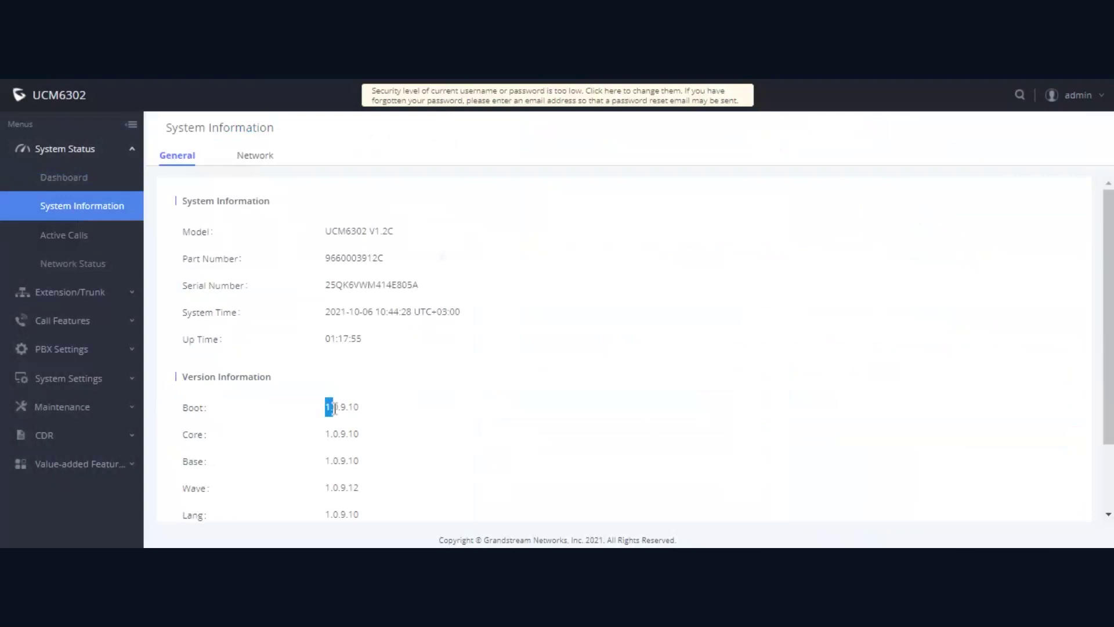
click(368, 413)
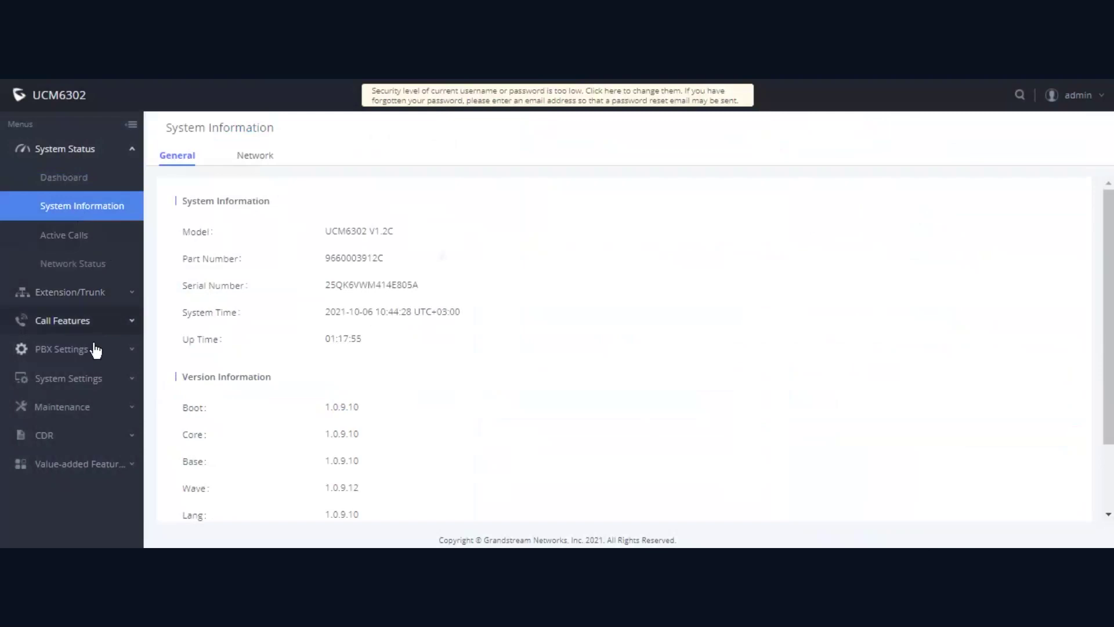
Step: Open the second unit's HA settings under System Settings
click(102, 379)
scroll(98, 392, down, 3)
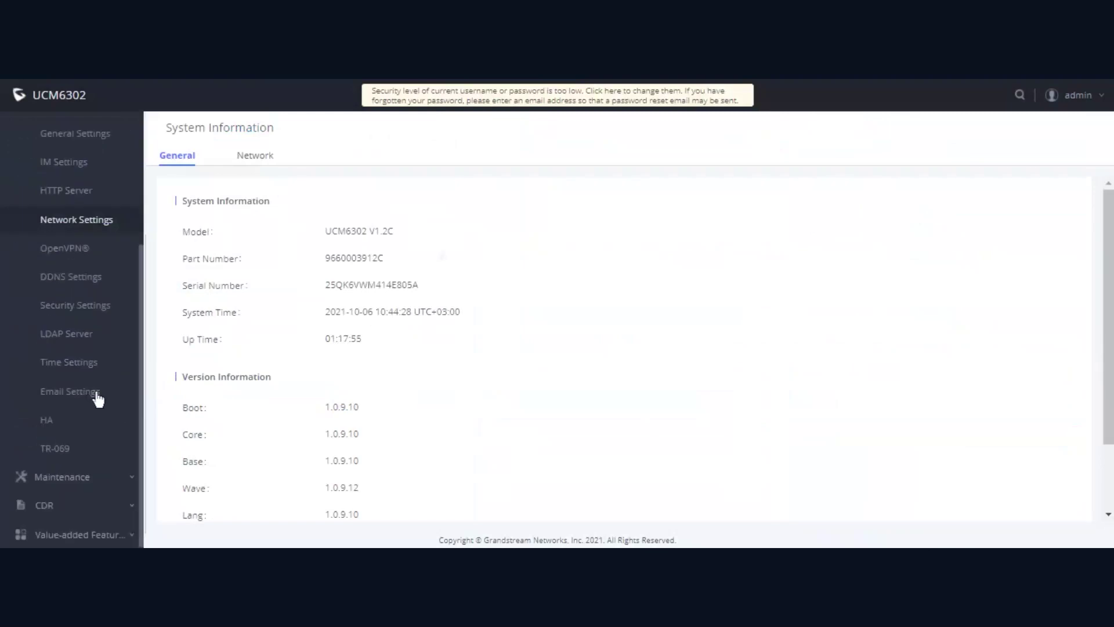
click(69, 424)
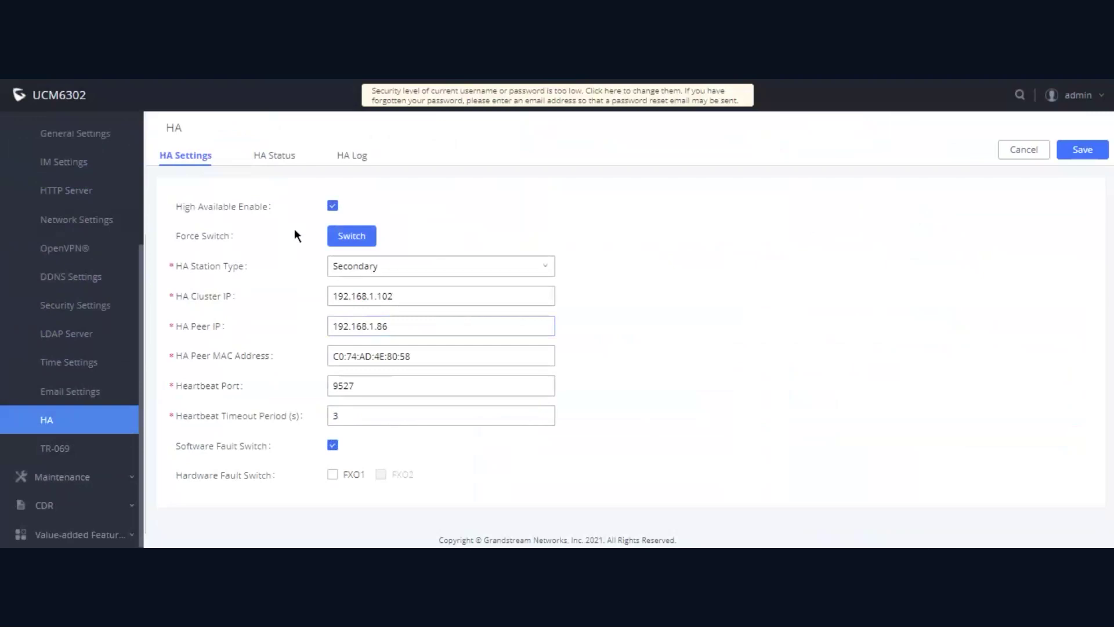
Step: View HA Status showing Dual mode, full backup restore at 65%, role Active
click(273, 155)
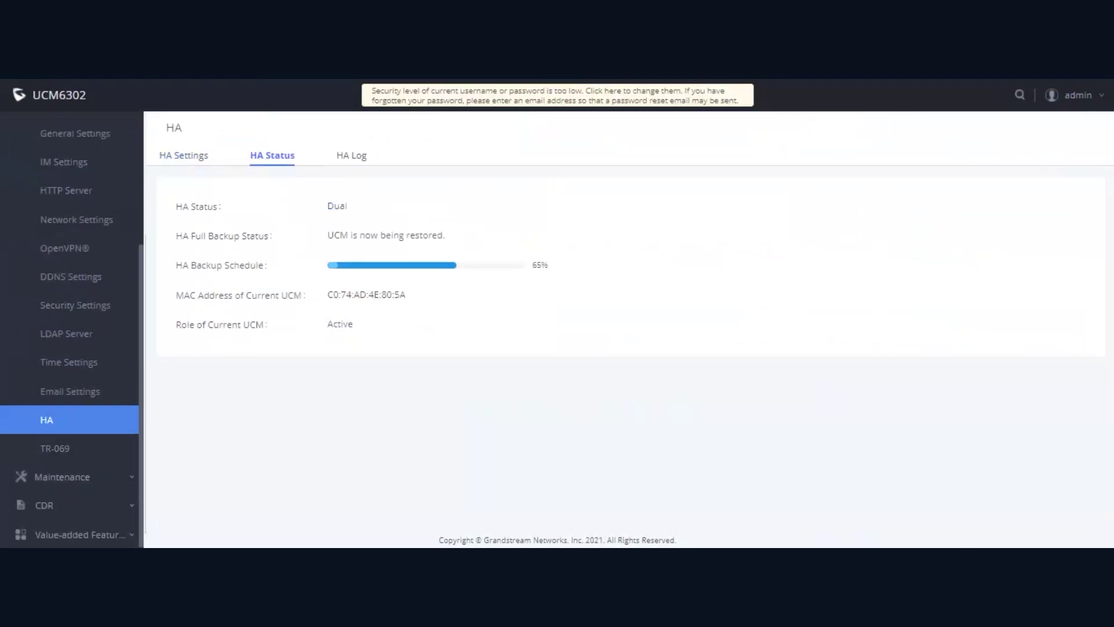
Step: Check the newest failover entry's promotion to master, then see HA Status with backup Idle
click(358, 165)
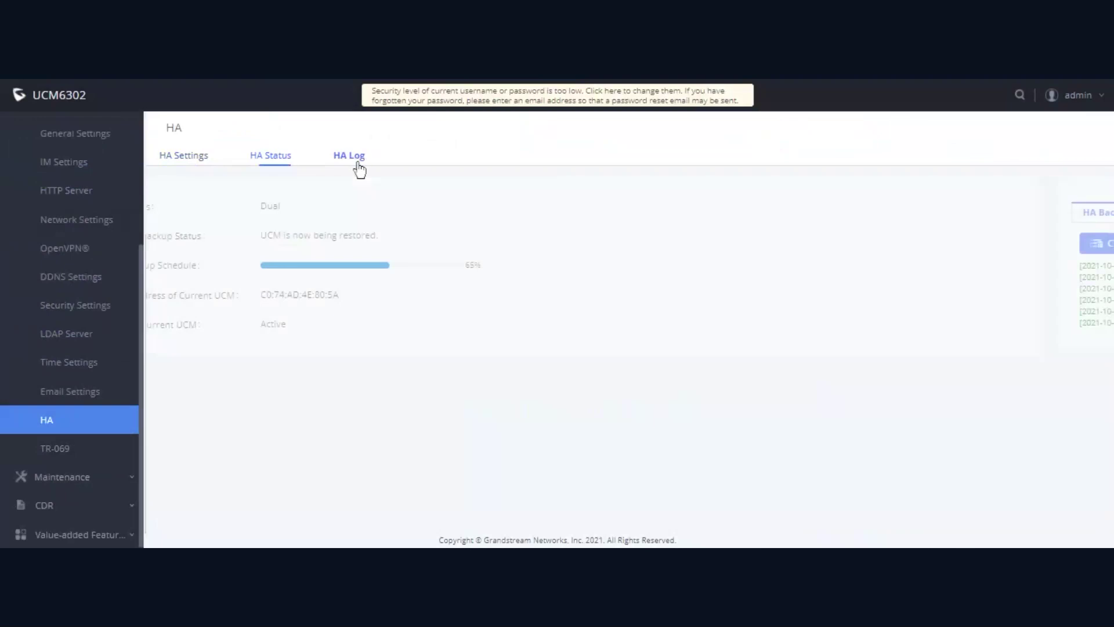
click(327, 215)
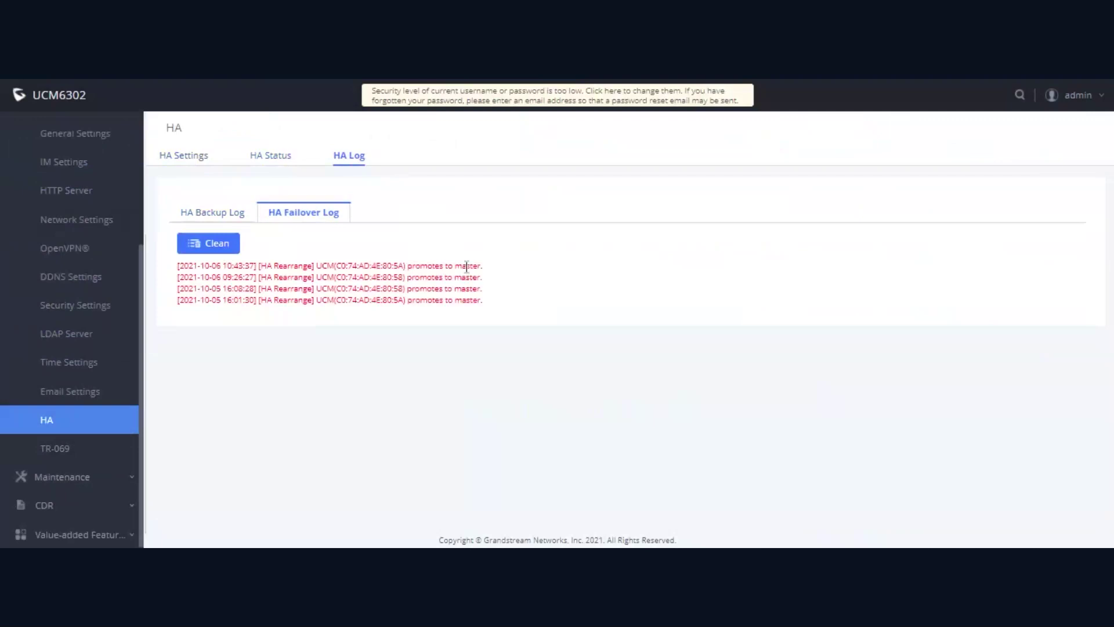
drag(477, 266, 390, 265)
click(390, 265)
drag(443, 265, 478, 265)
click(288, 165)
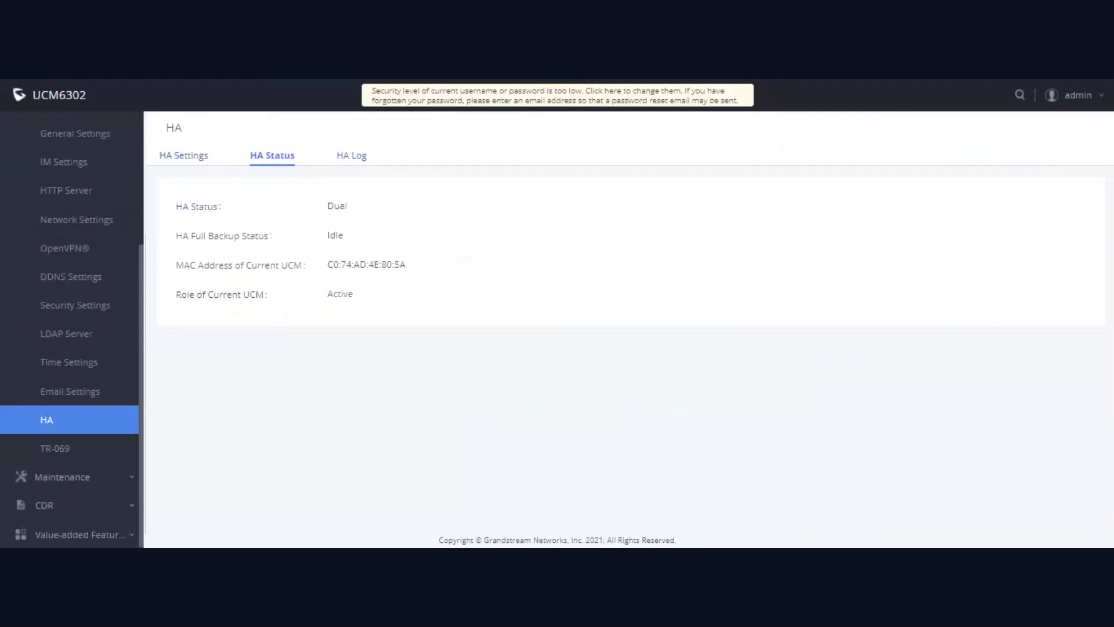
Step: Review HA Settings: Secondary station, cluster IP 192.168.1.102, peer IP 192.168.1.86
click(181, 156)
click(395, 295)
click(452, 250)
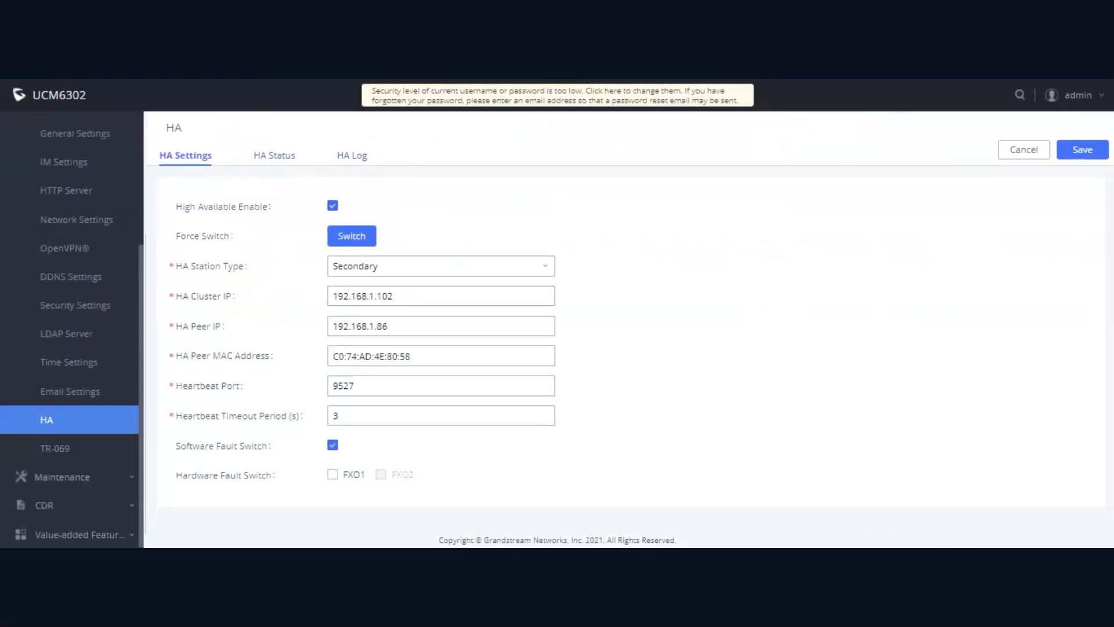
scroll(92, 160, up, 3)
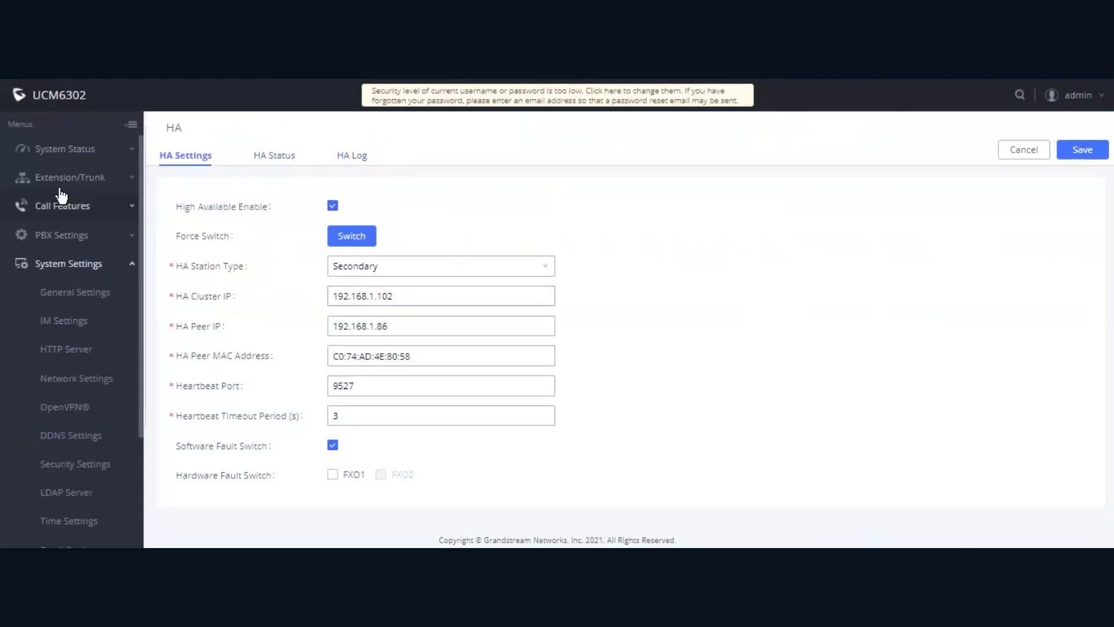
click(81, 149)
scroll(775, 360, down, 2)
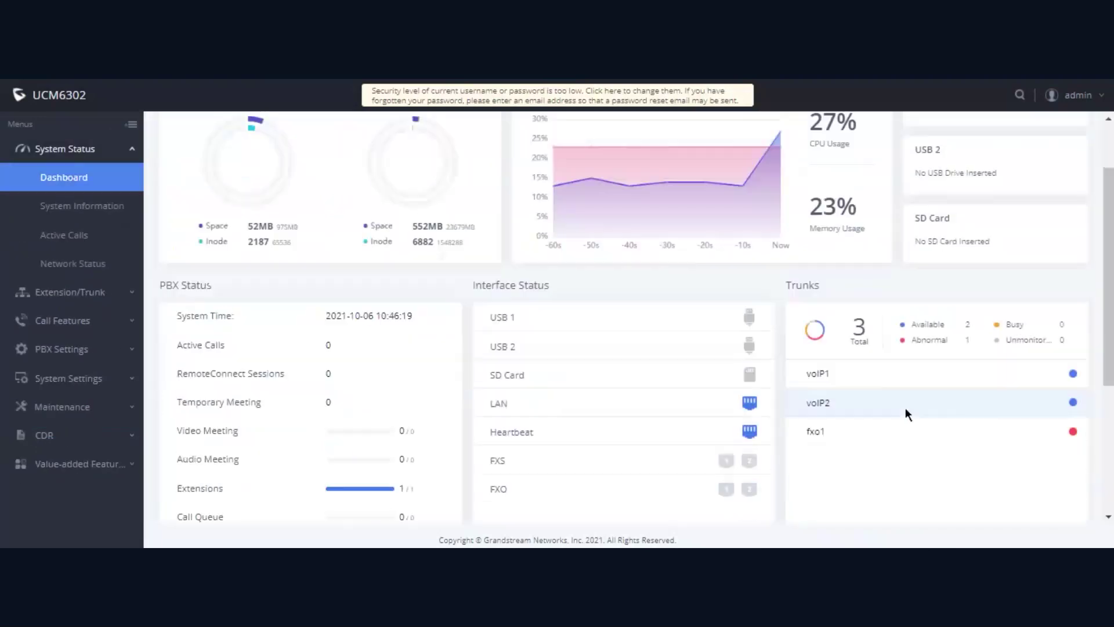
scroll(299, 316, up, 2)
click(87, 292)
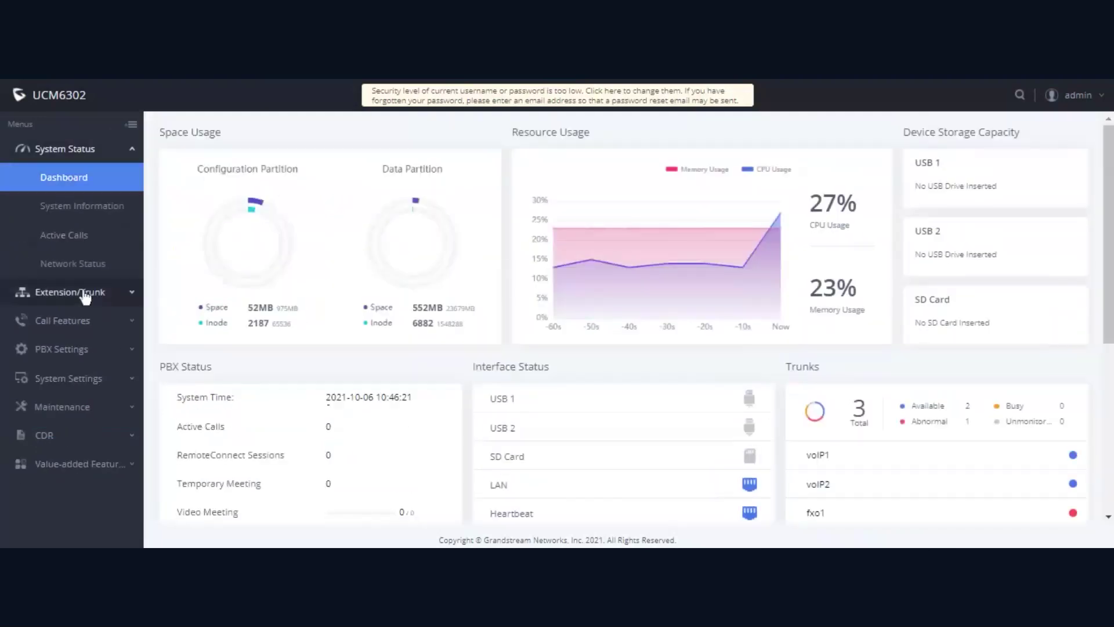
click(87, 205)
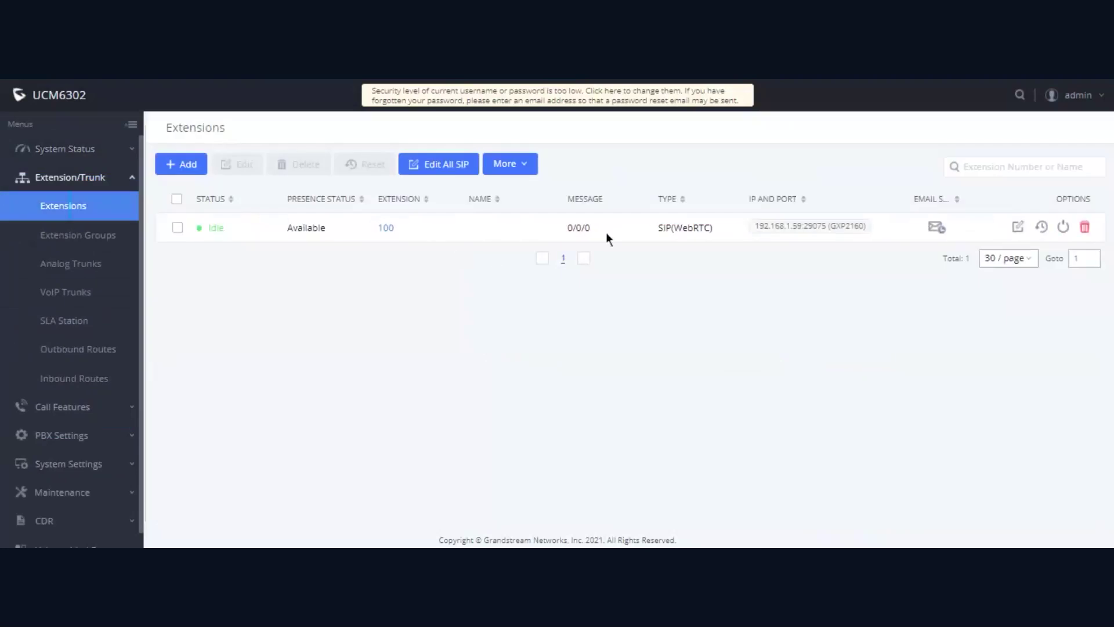
double_click(220, 229)
click(234, 266)
click(77, 467)
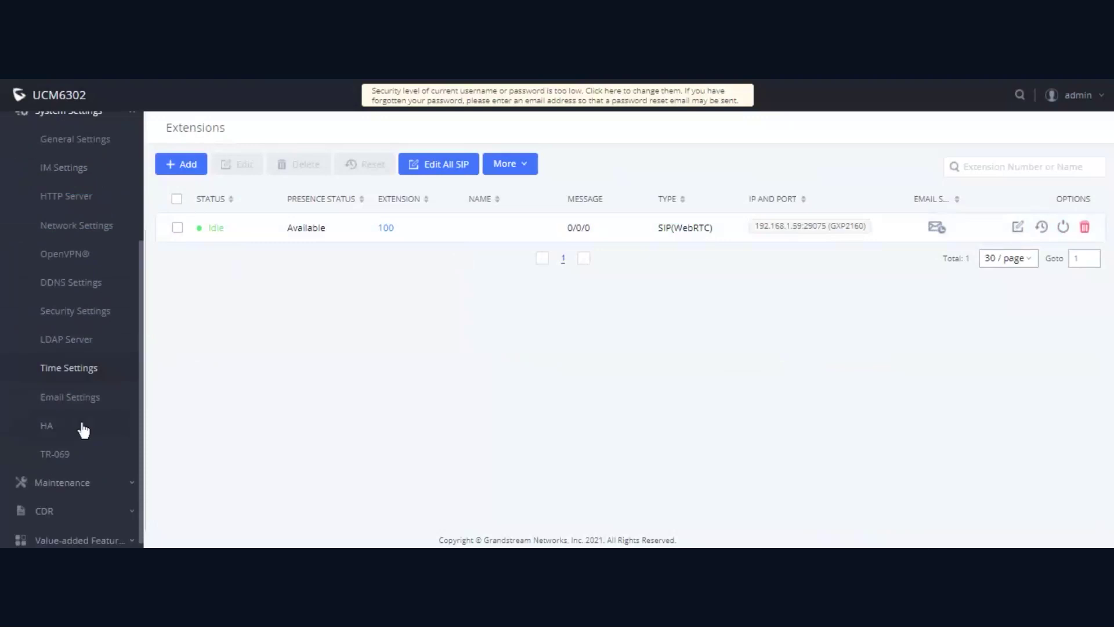
click(84, 430)
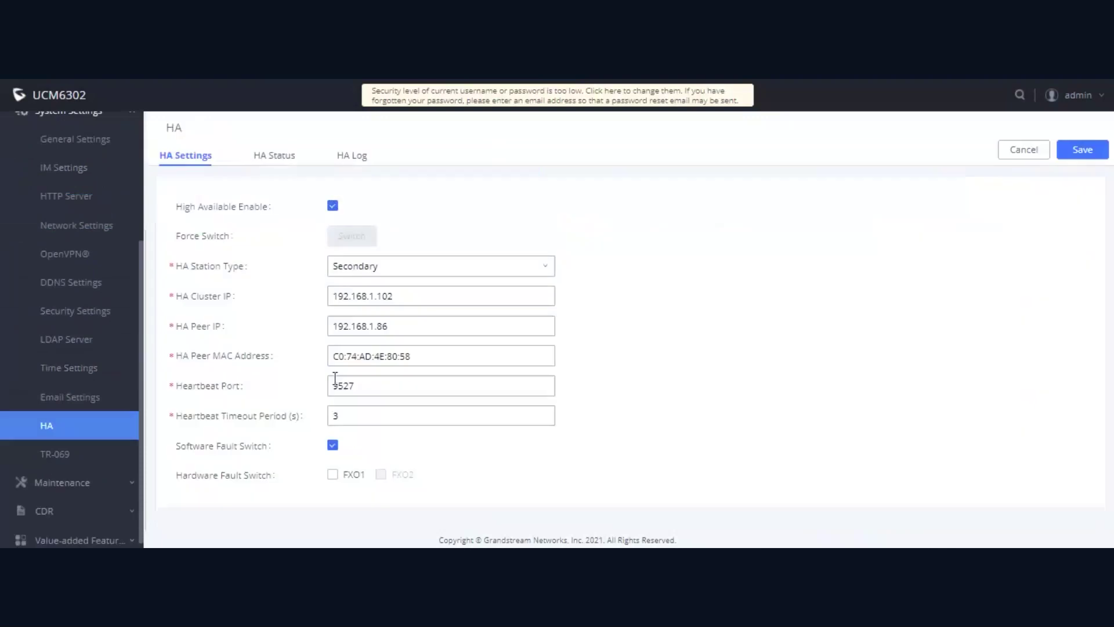
click(282, 161)
click(352, 156)
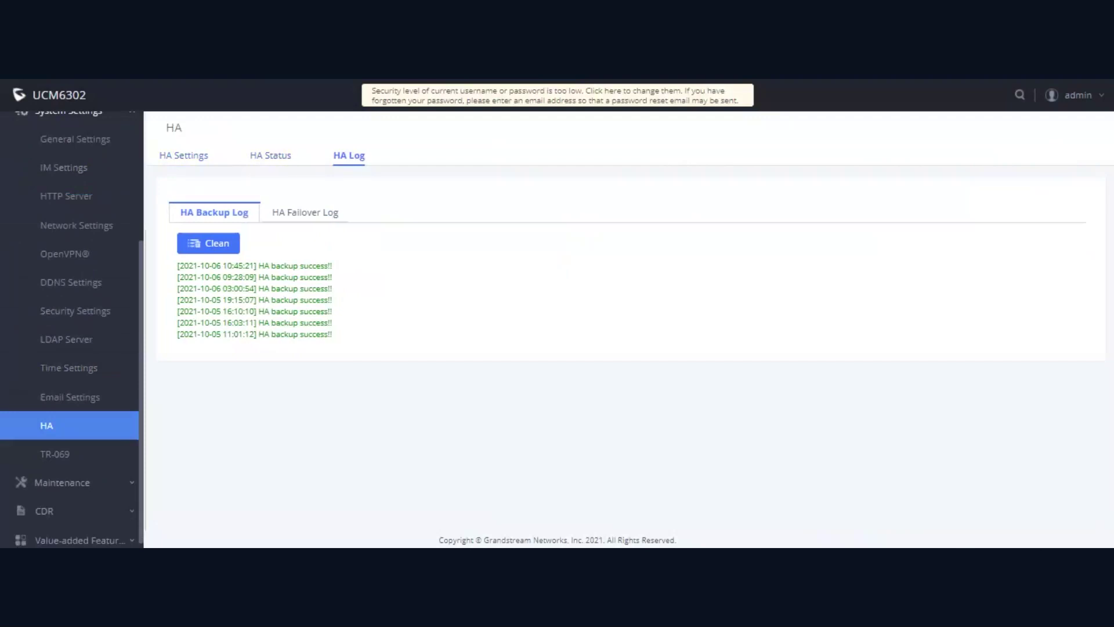
click(203, 154)
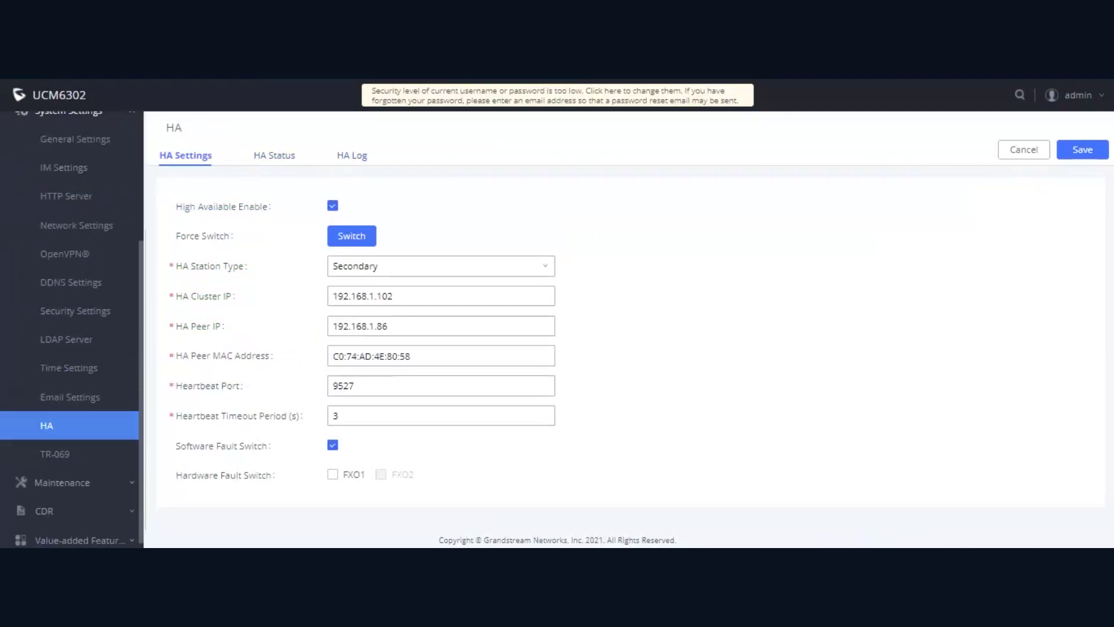
Step: Tick FXO1 under Hardware Fault Switch so it triggers HA failover
click(341, 478)
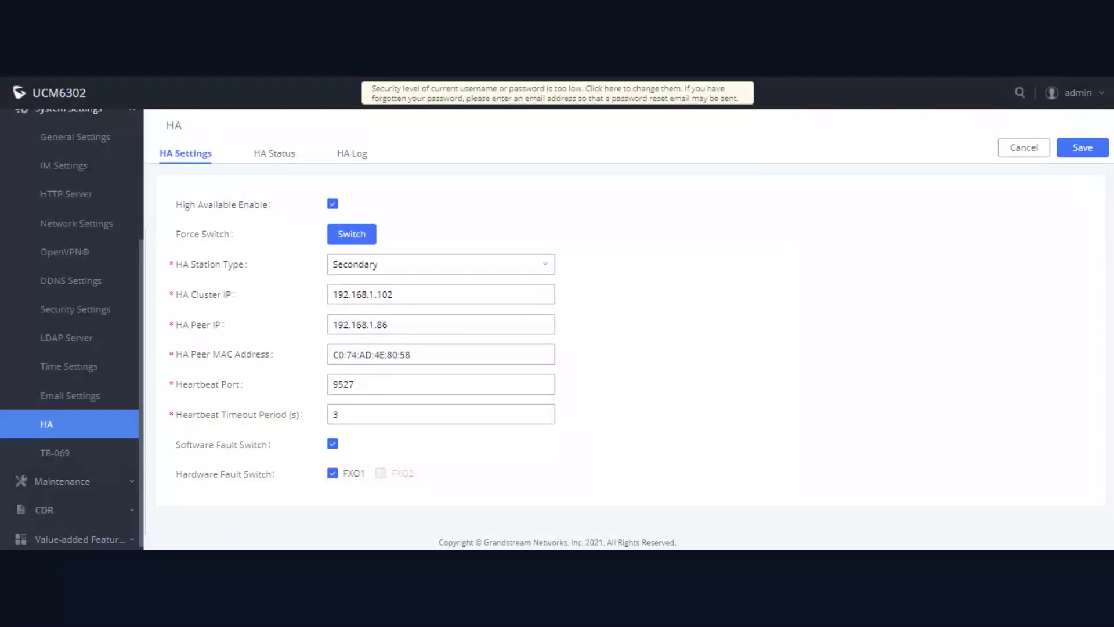
scroll(70, 290, up, 5)
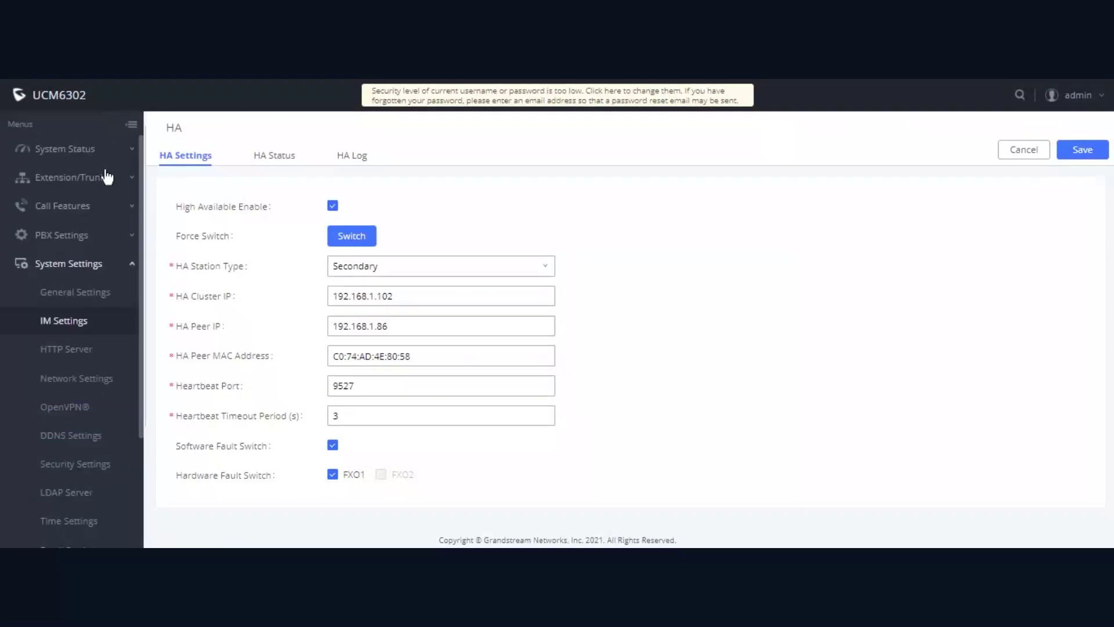
Step: Check the Dashboard's heartbeat interface and trunks: fxo1 abnormal, voIP1 and voIP2 available
click(76, 149)
click(63, 177)
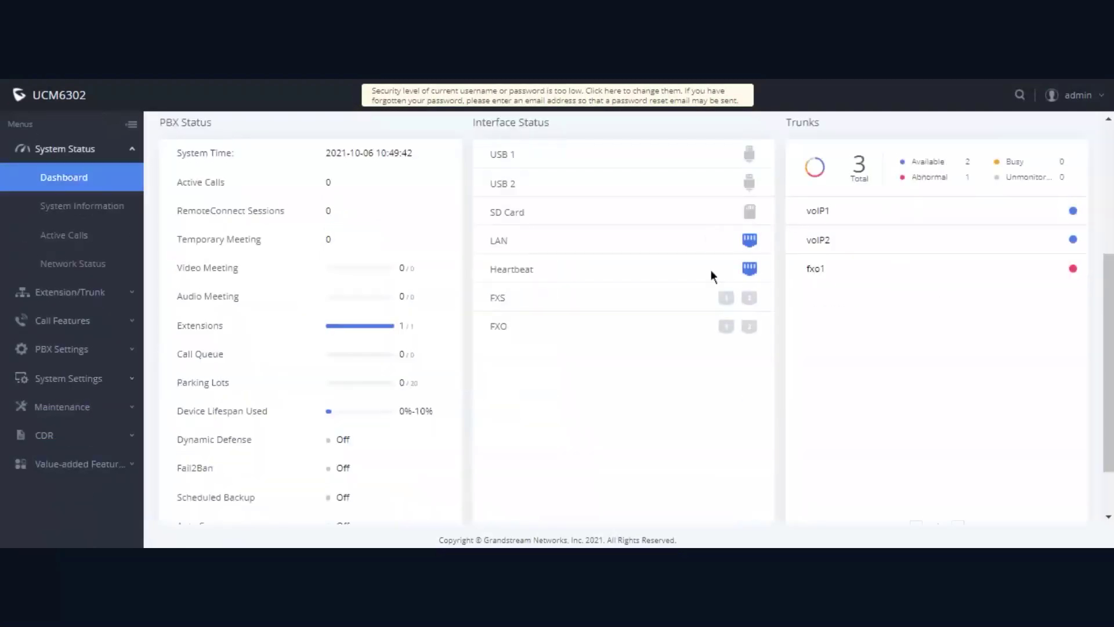
mouse_move(755, 268)
click(87, 348)
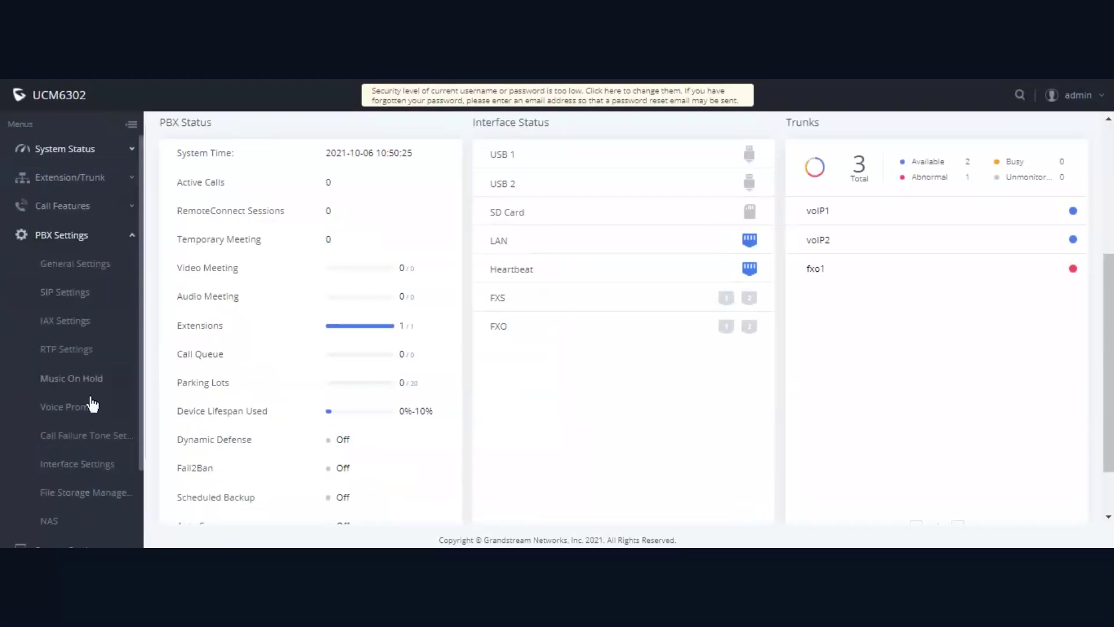
Step: Review Network Settings, keeping Method as Switch with MTU 1492 and static LAN IP 192.168.1.87
click(62, 234)
click(82, 293)
click(87, 270)
click(87, 380)
click(367, 210)
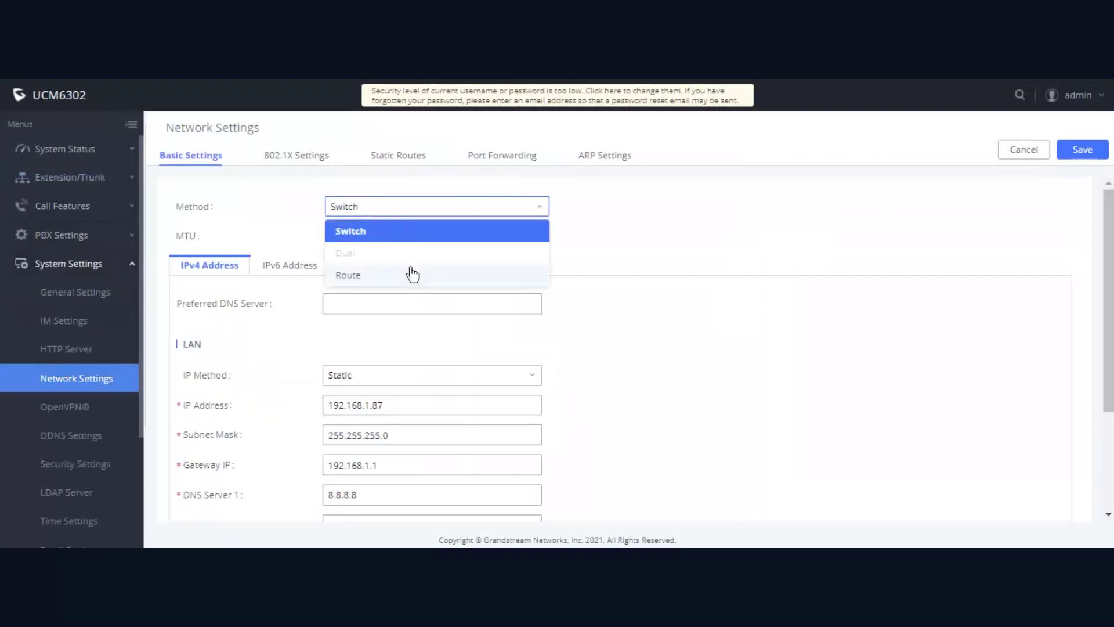
click(408, 210)
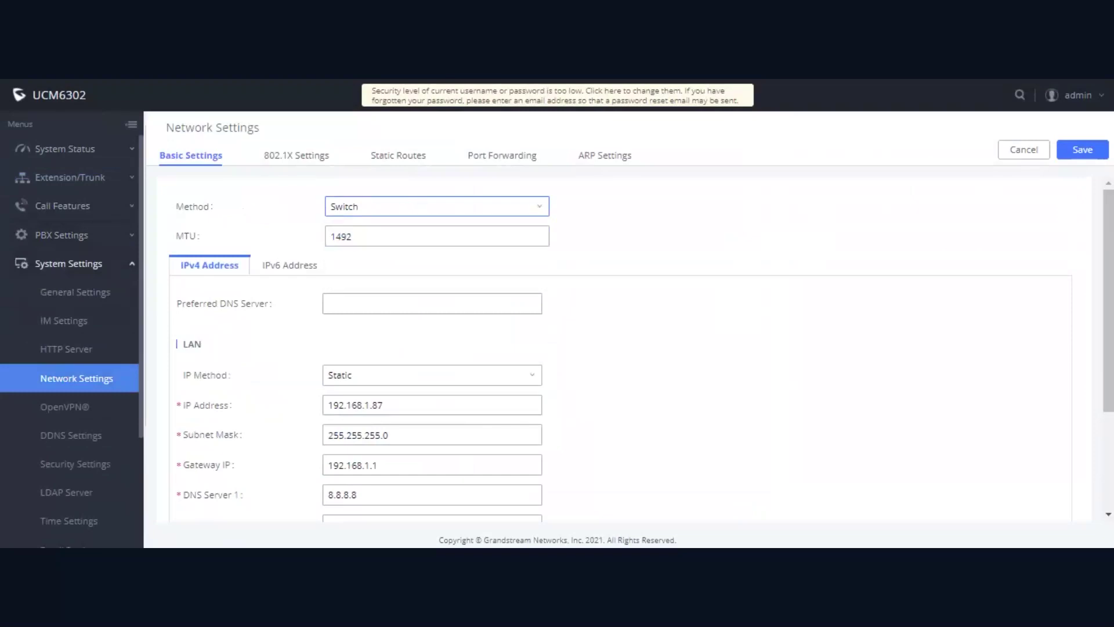